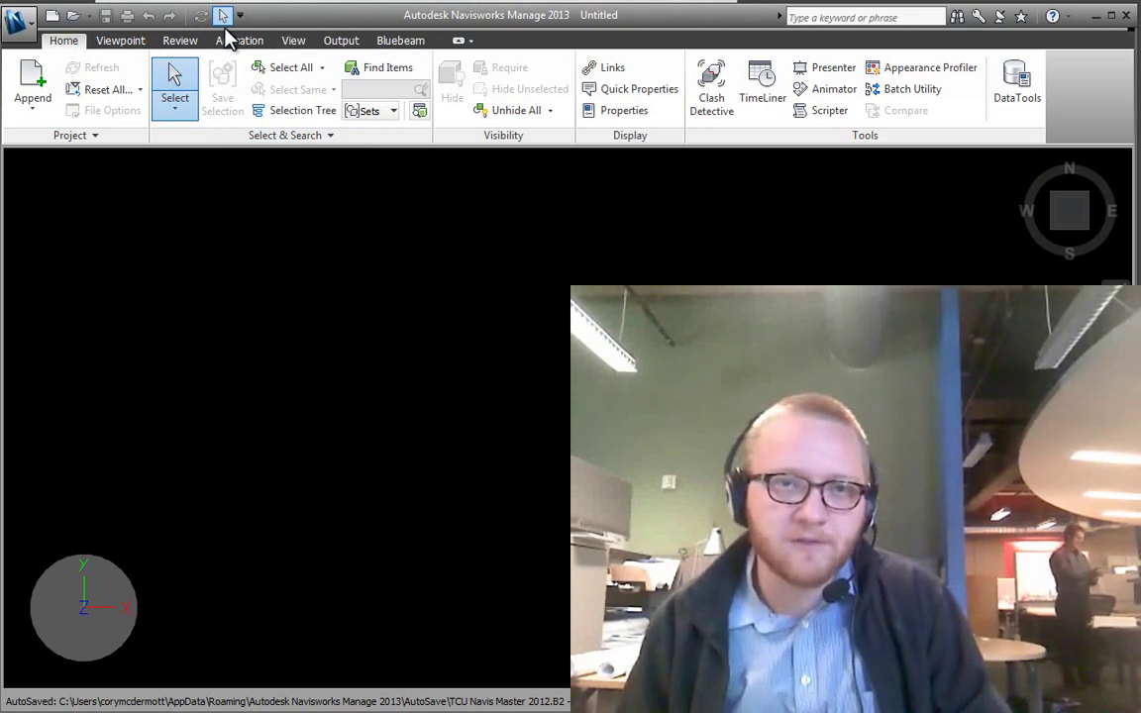
- Load the Navisworks Standard workspace from the View tab's saved workspace list
left_click(294, 43)
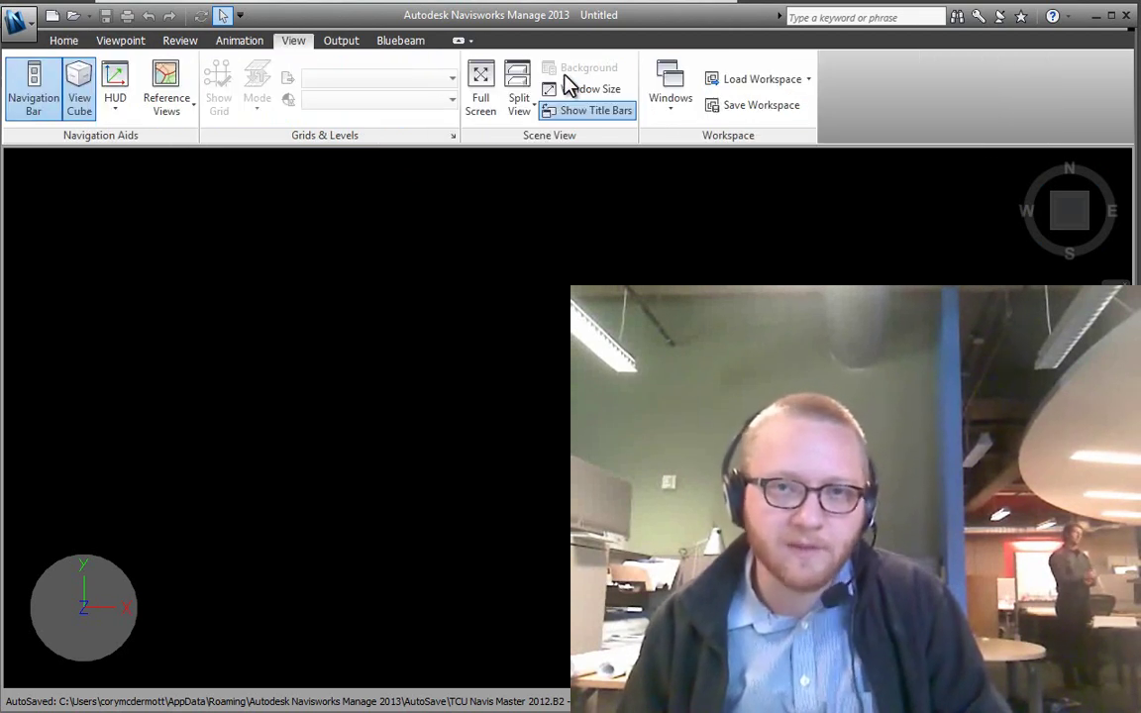
left_click(730, 79)
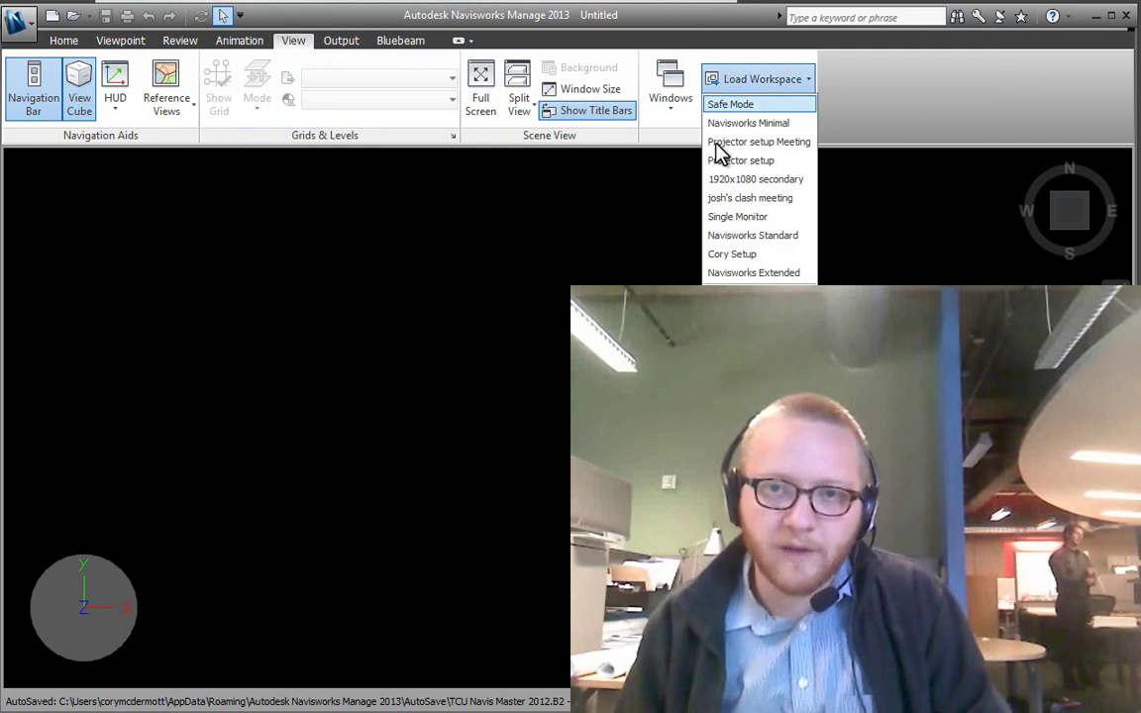
left_click(752, 236)
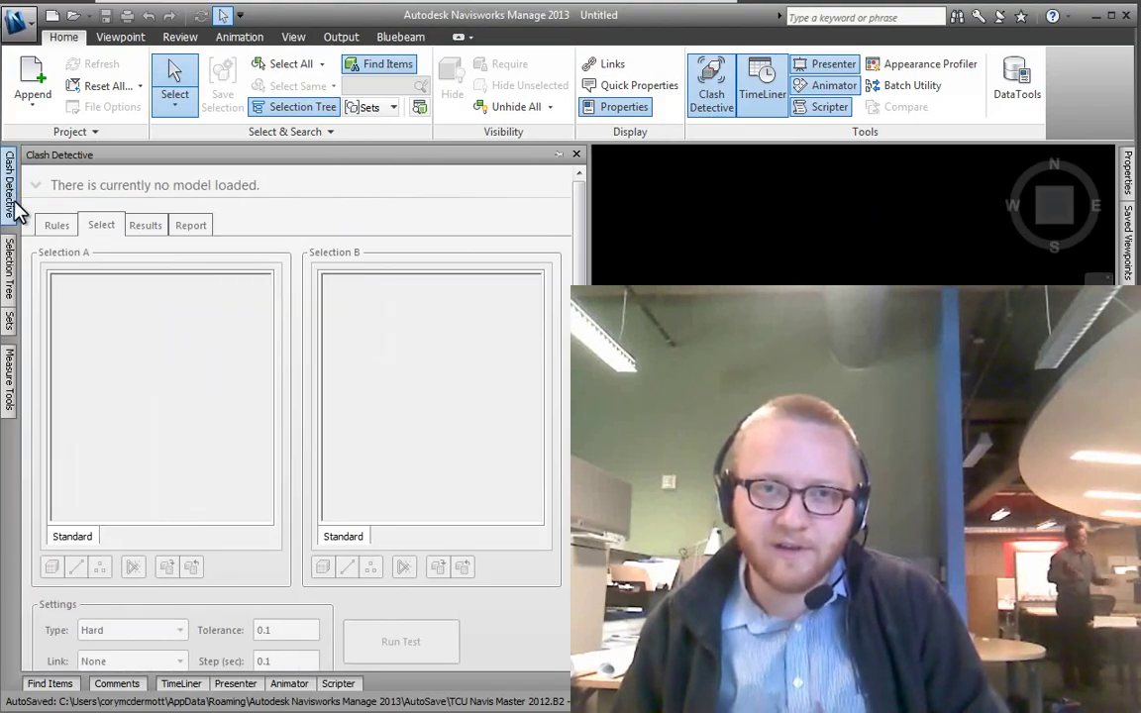
mouse_move(1124, 174)
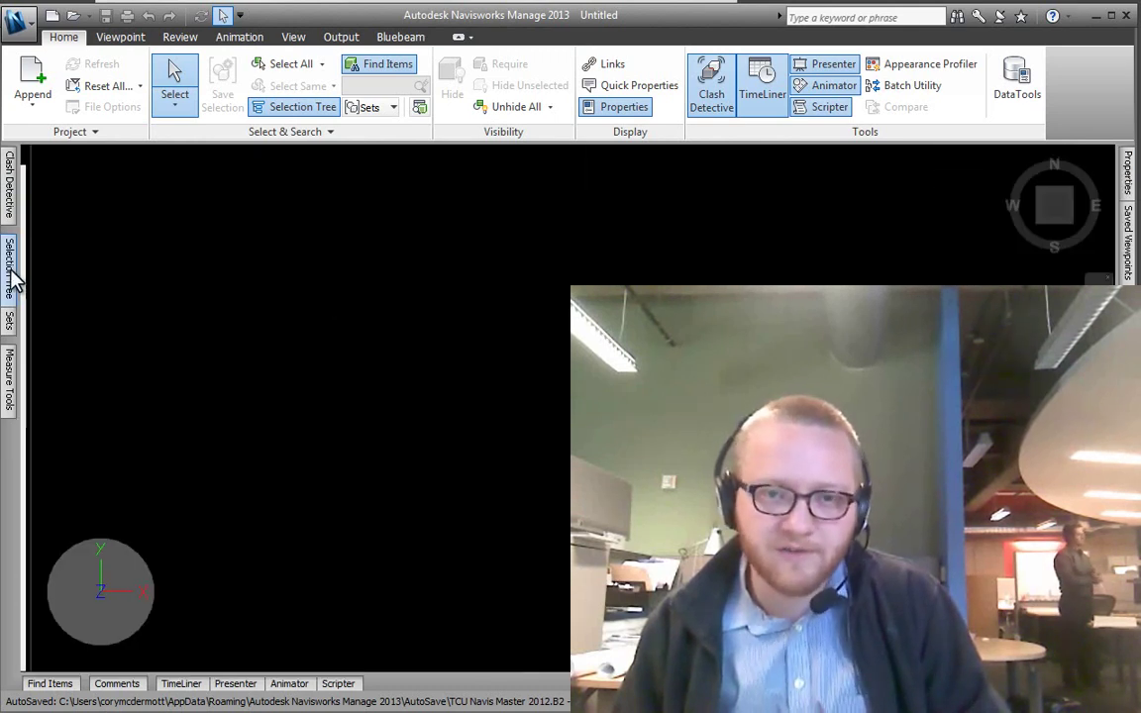
mouse_move(9, 267)
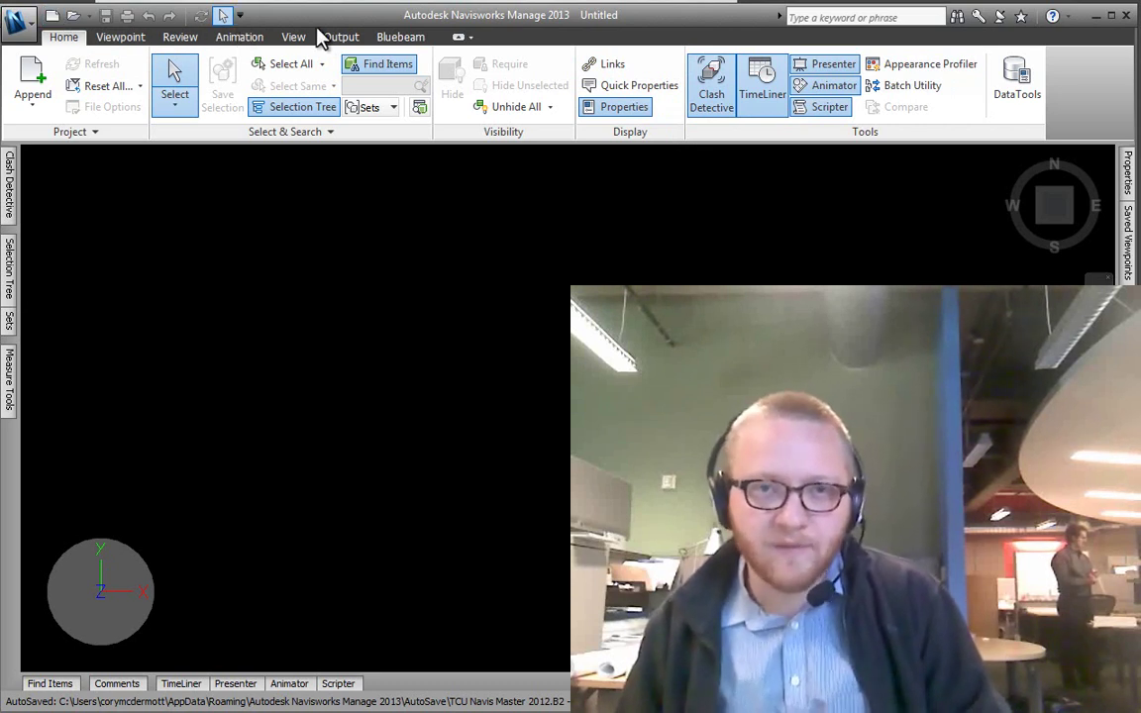
- Load the personal custom setup workspace with Measure Tools, Selection Tree, Sets, Find Items and Properties
left_click(290, 37)
left_click(720, 80)
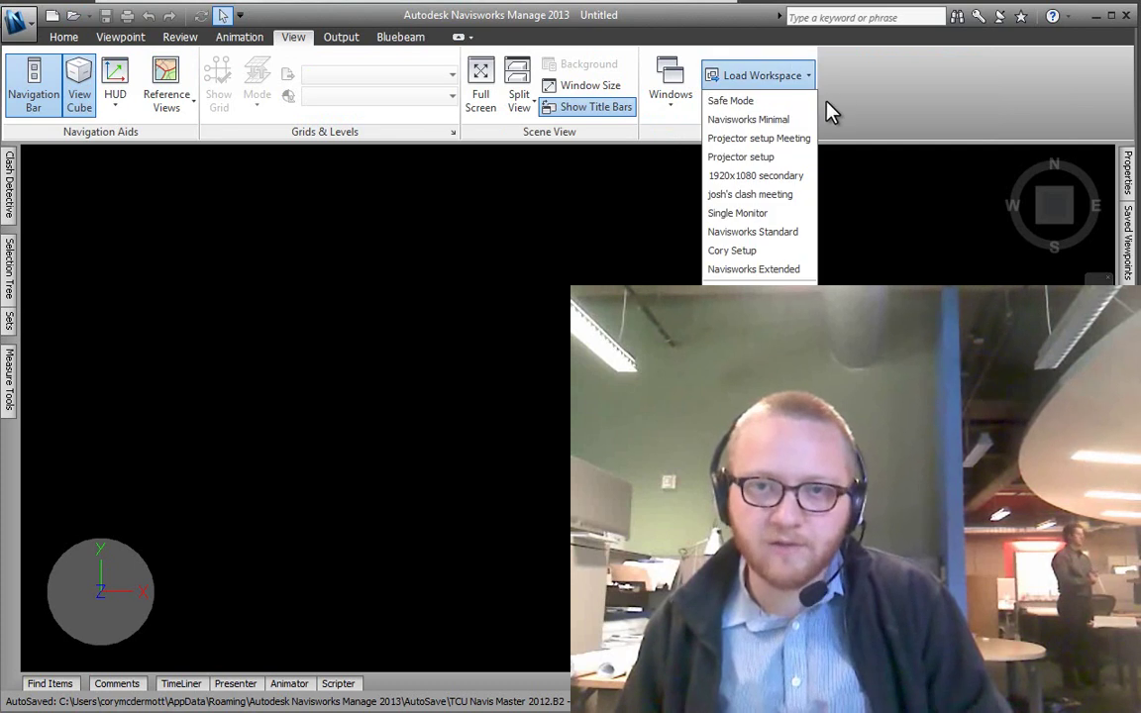
left_click(750, 254)
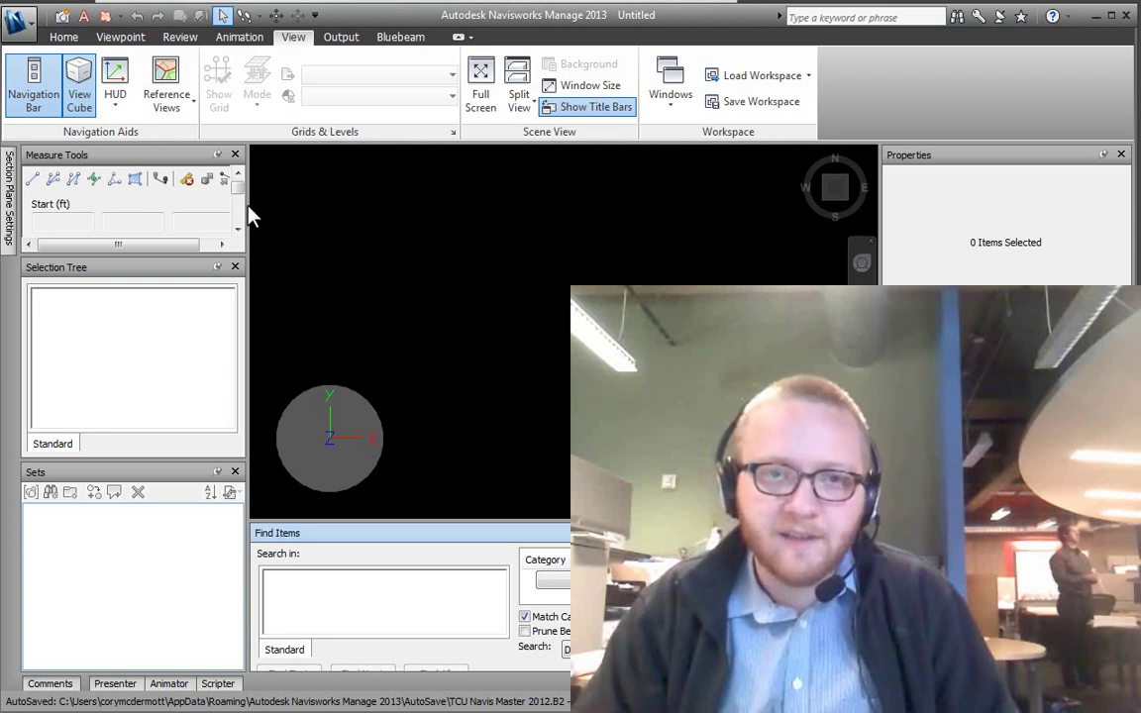
- Open the Options Editor, glance at General > Auto-Save, then show Interface > Display Units
left_click(26, 30)
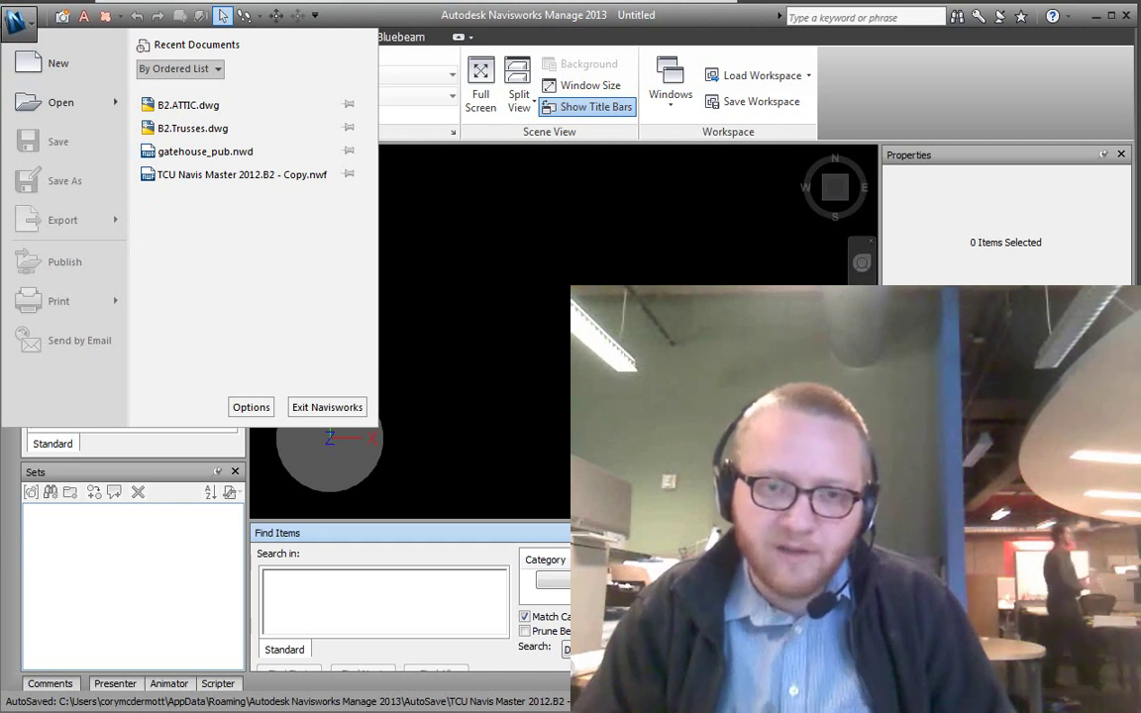
key("Escape")
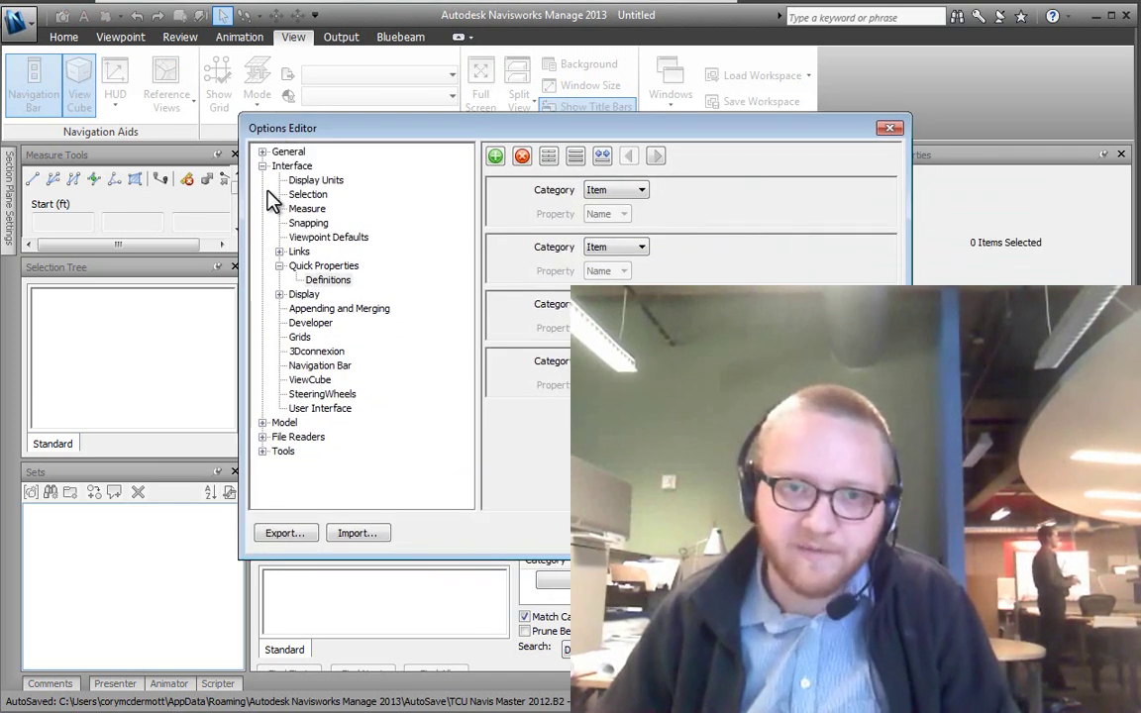
left_click(262, 167)
left_click(262, 152)
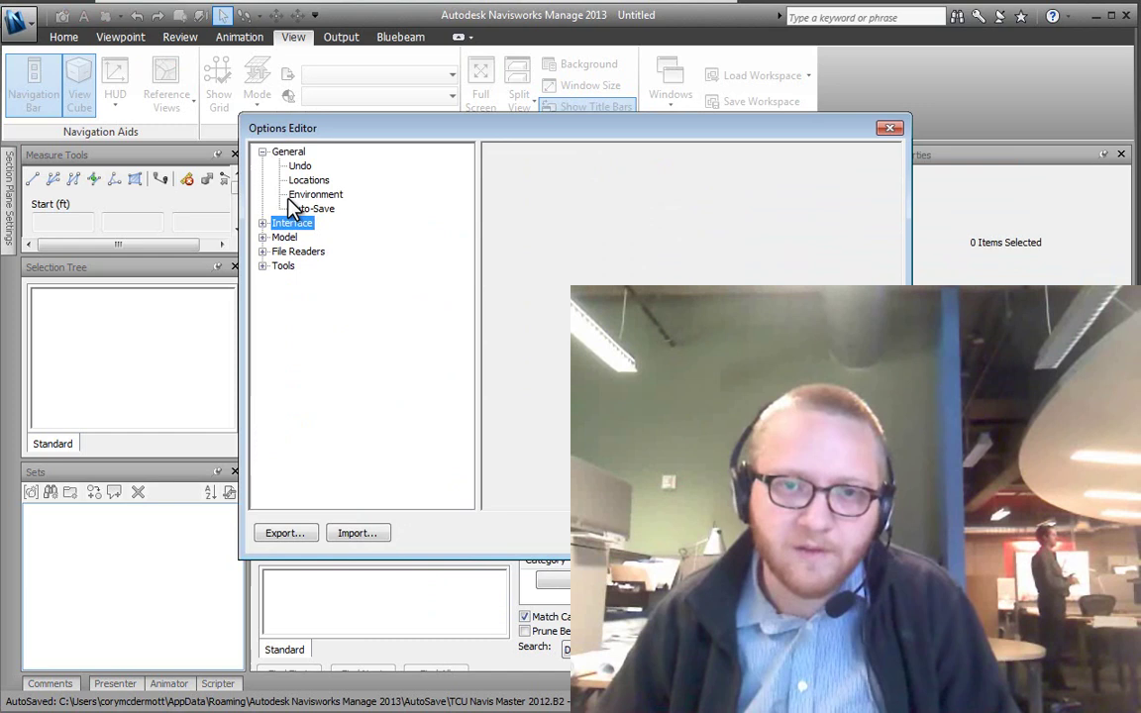
left_click(309, 209)
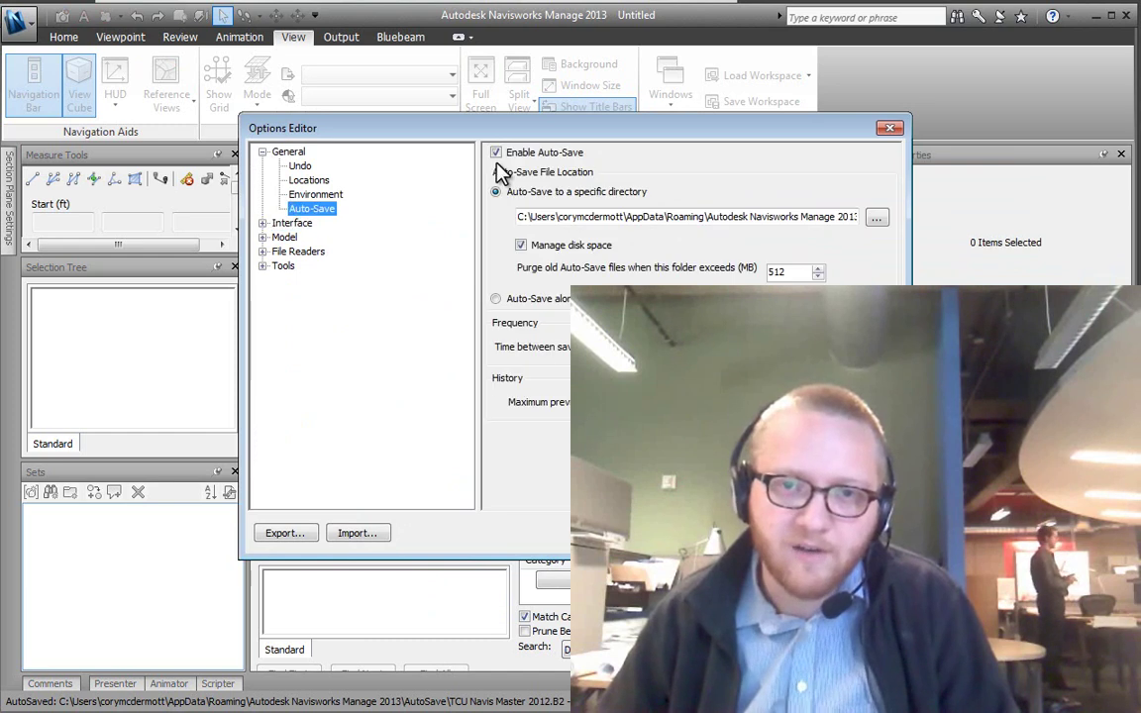
left_click(262, 223)
left_click(315, 237)
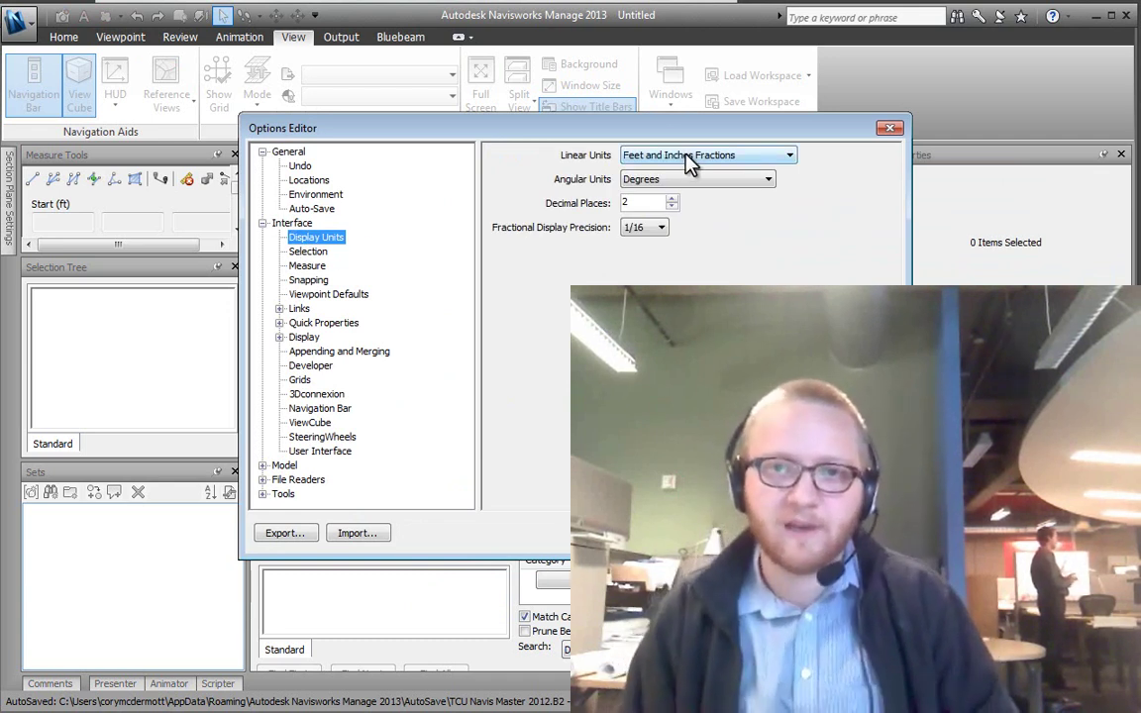
left_click(691, 158)
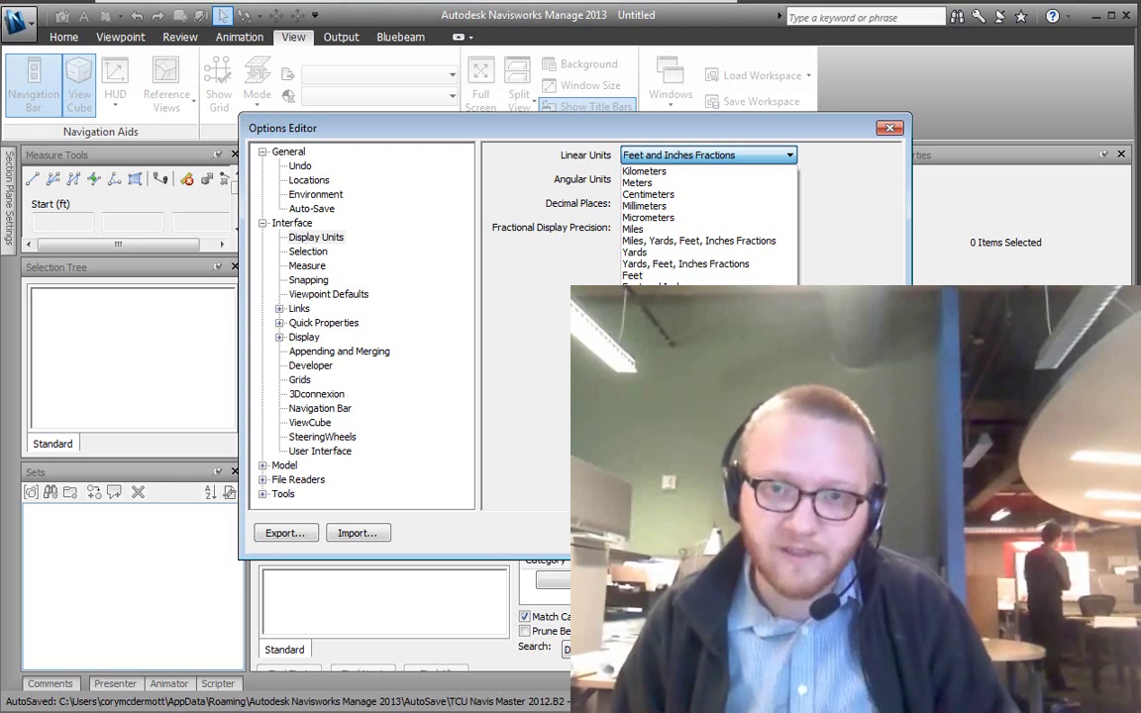
left_click(673, 287)
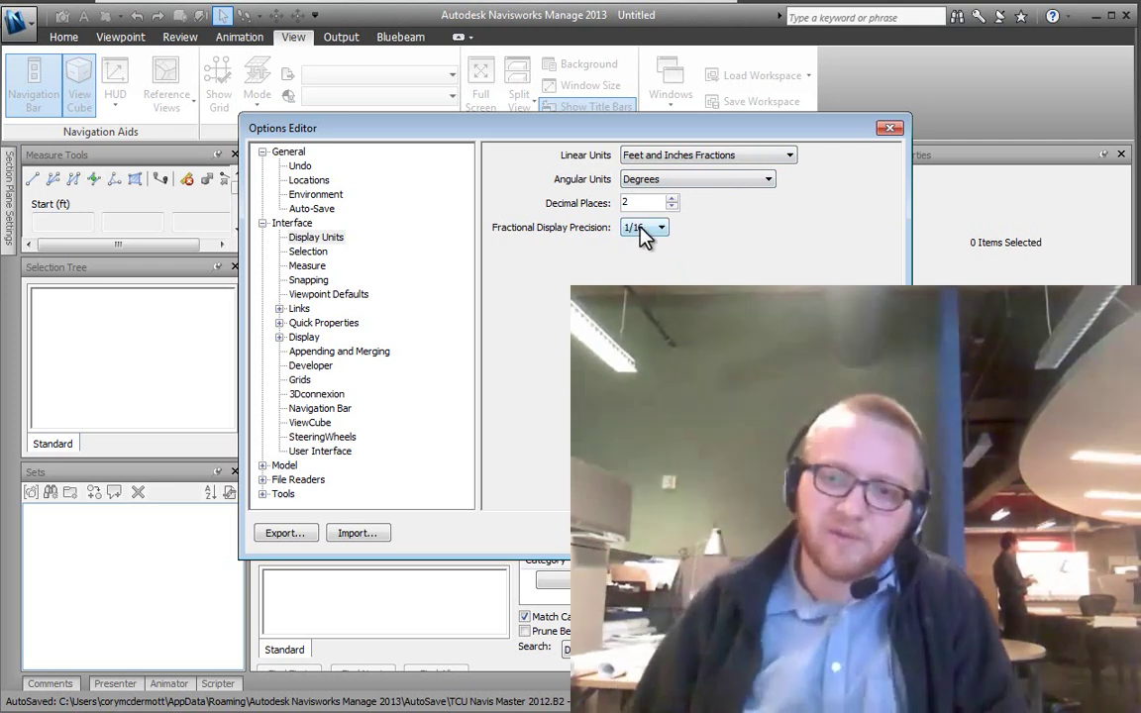
left_click(643, 230)
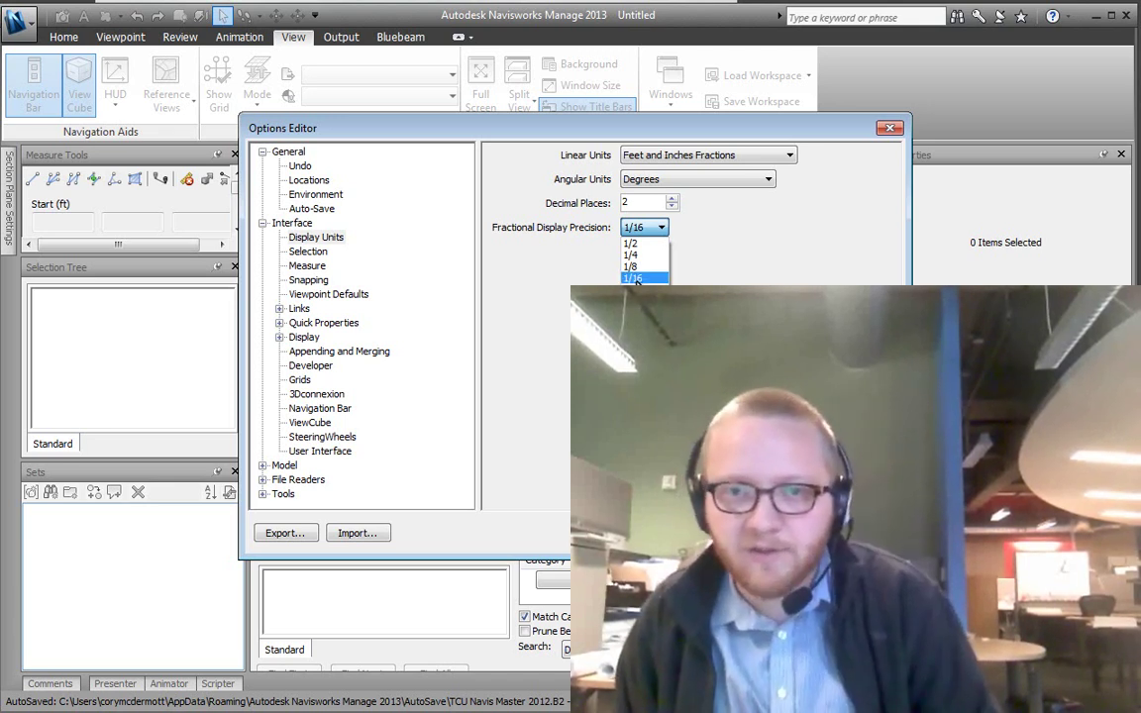
key("Escape")
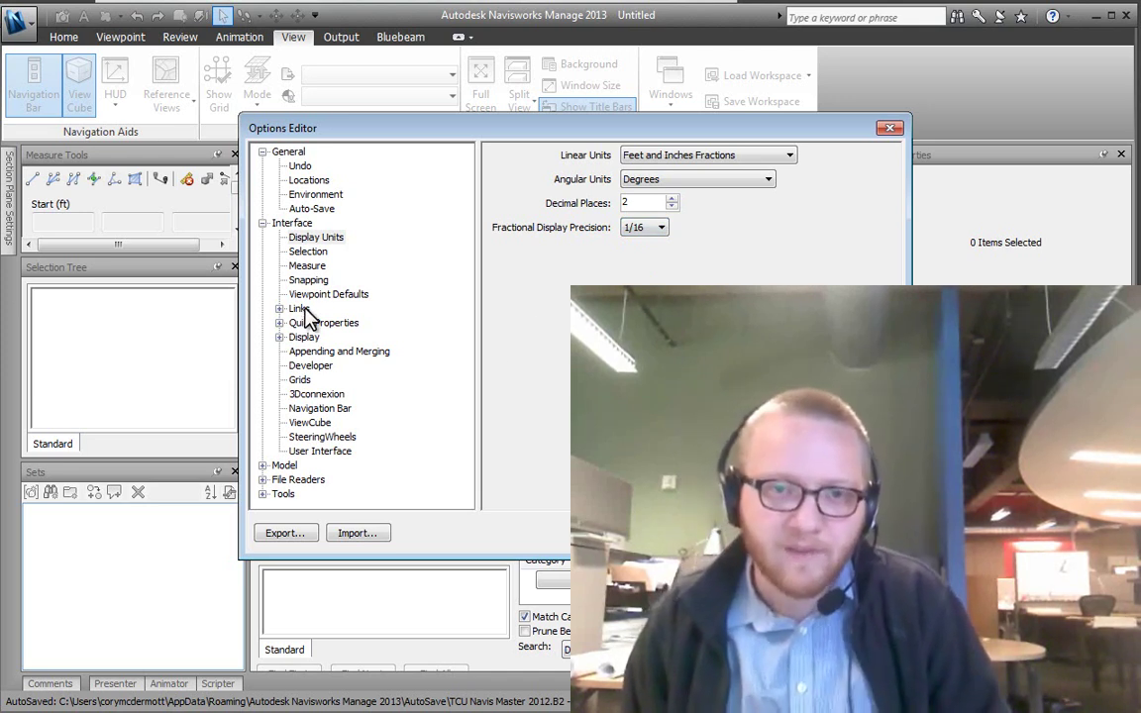
- Review the Model NWC and Performance options, such as memory limit and duplicate merging, then close the Options Editor
left_click(263, 494)
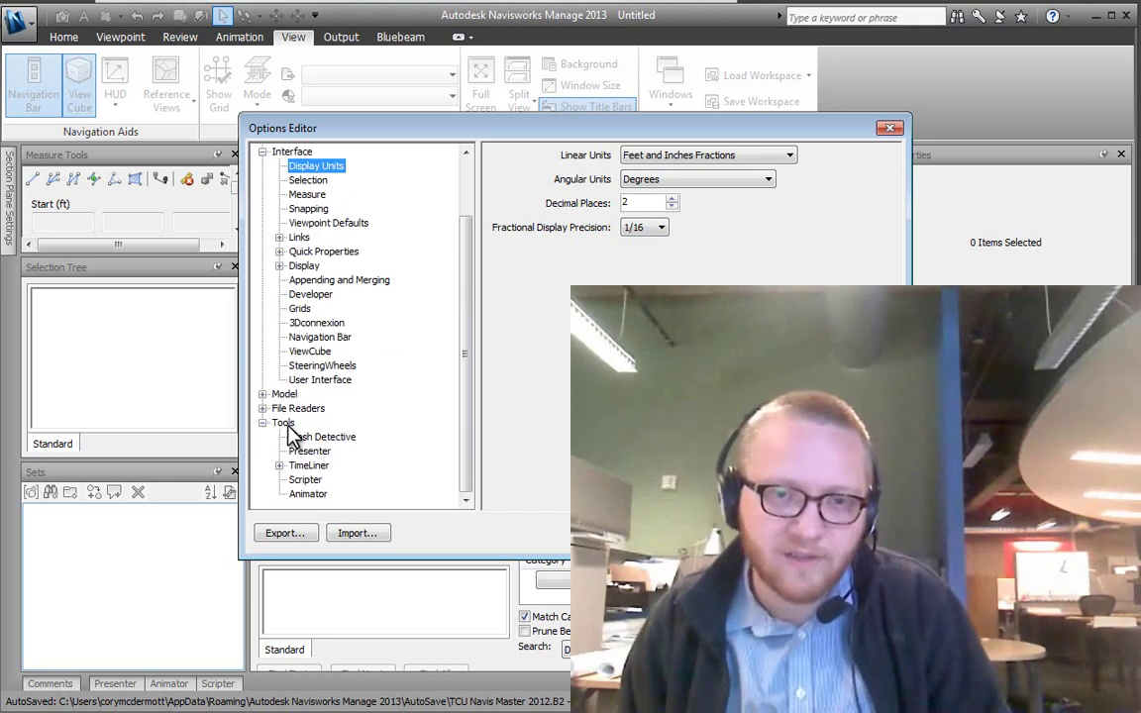
left_click(263, 394)
left_click(289, 438)
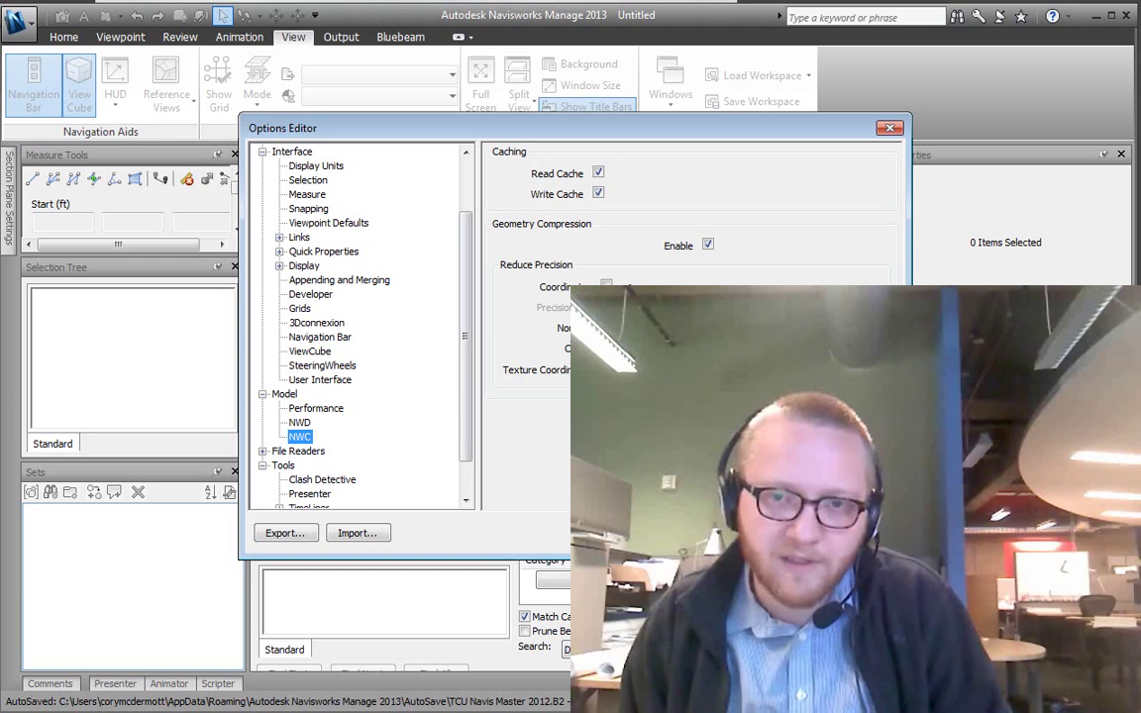
left_click(299, 407)
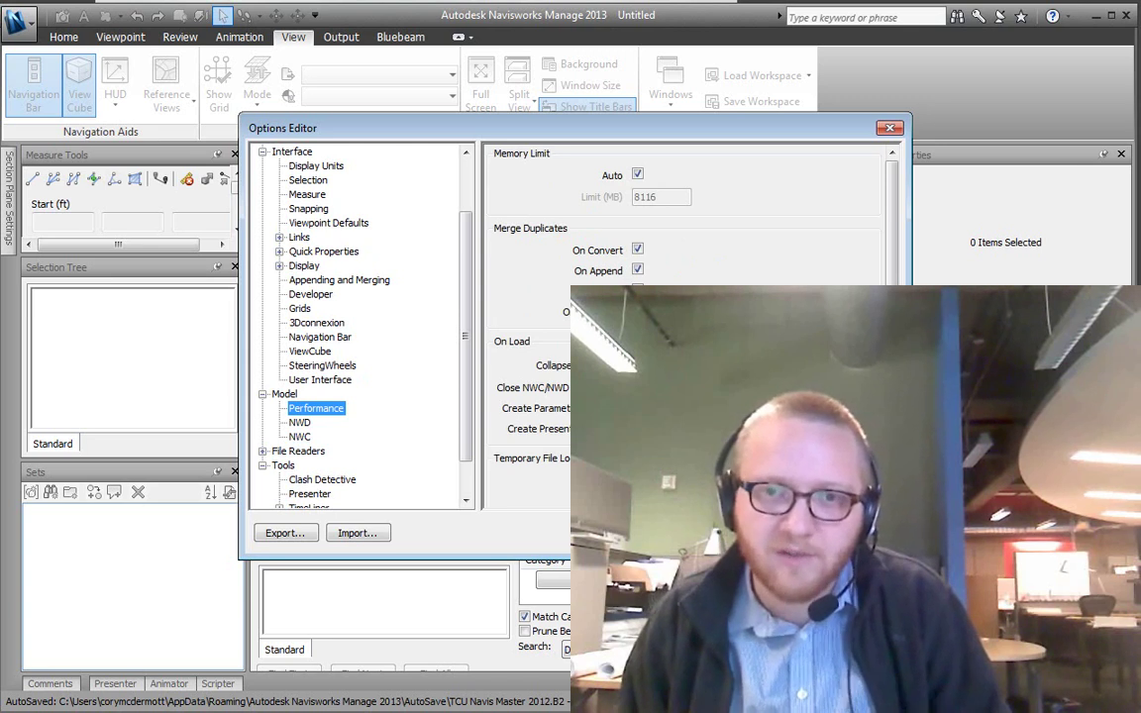
key("Escape")
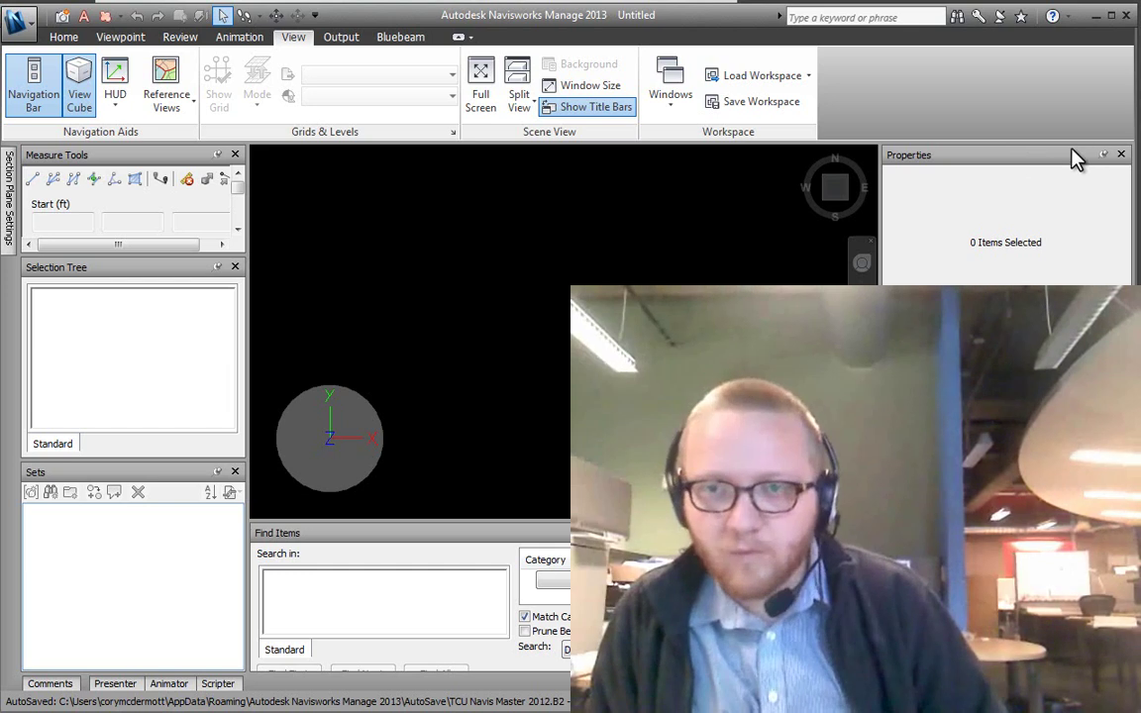
left_click(673, 100)
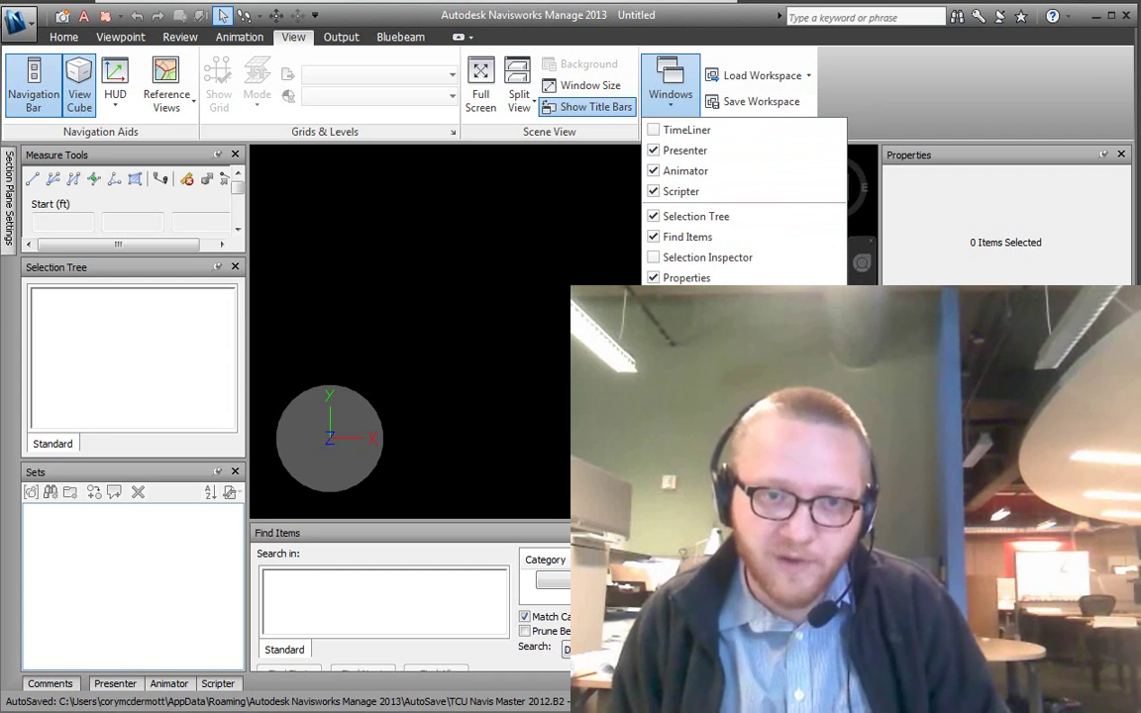
key("Escape")
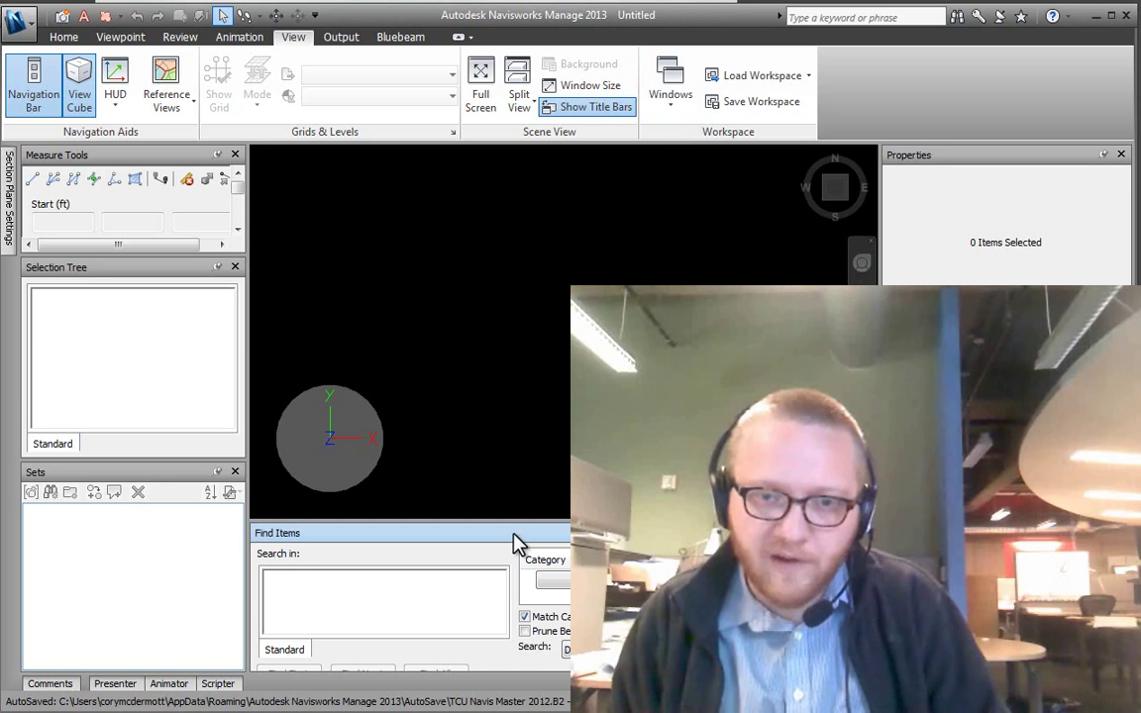
- Redock Find Items along the bottom of the 3D view and make it slightly taller
left_click_drag(520, 542, 565, 518)
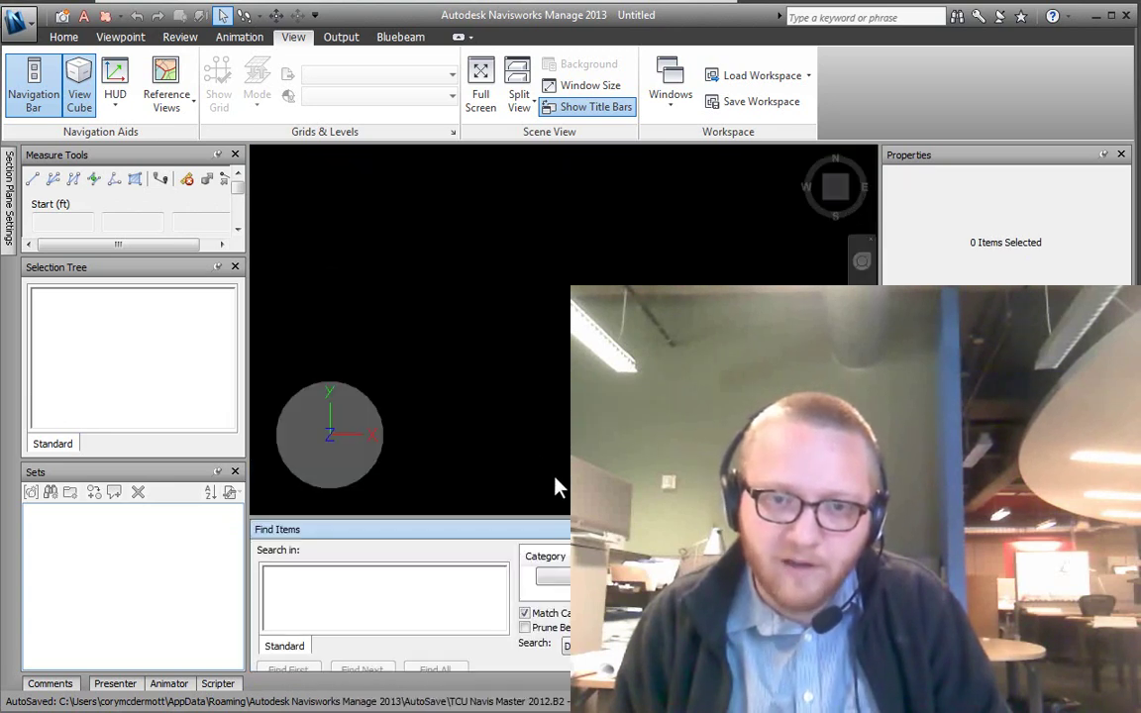
left_click_drag(371, 521, 369, 508)
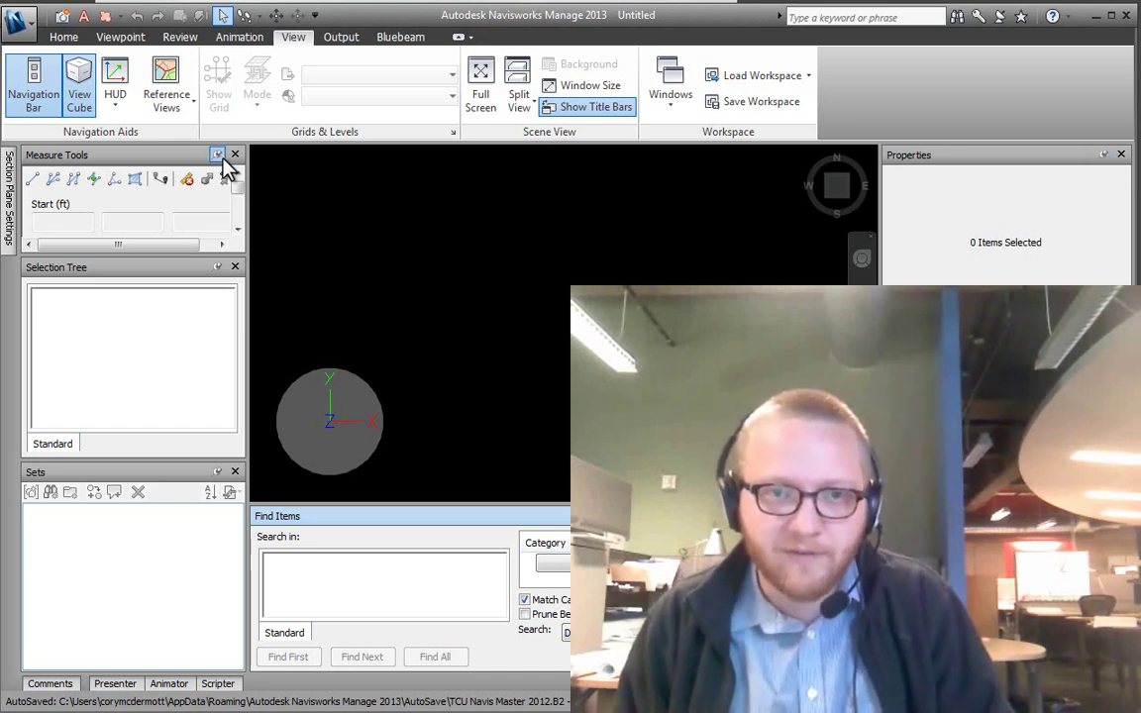
left_click(1102, 156)
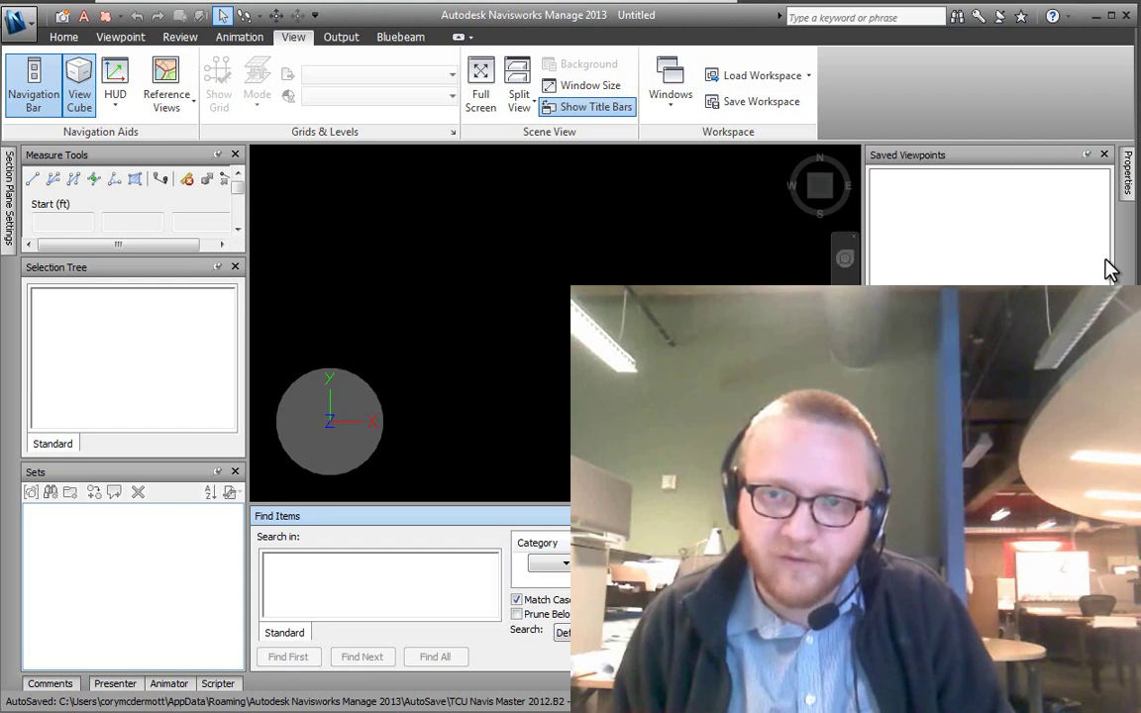
mouse_move(1131, 188)
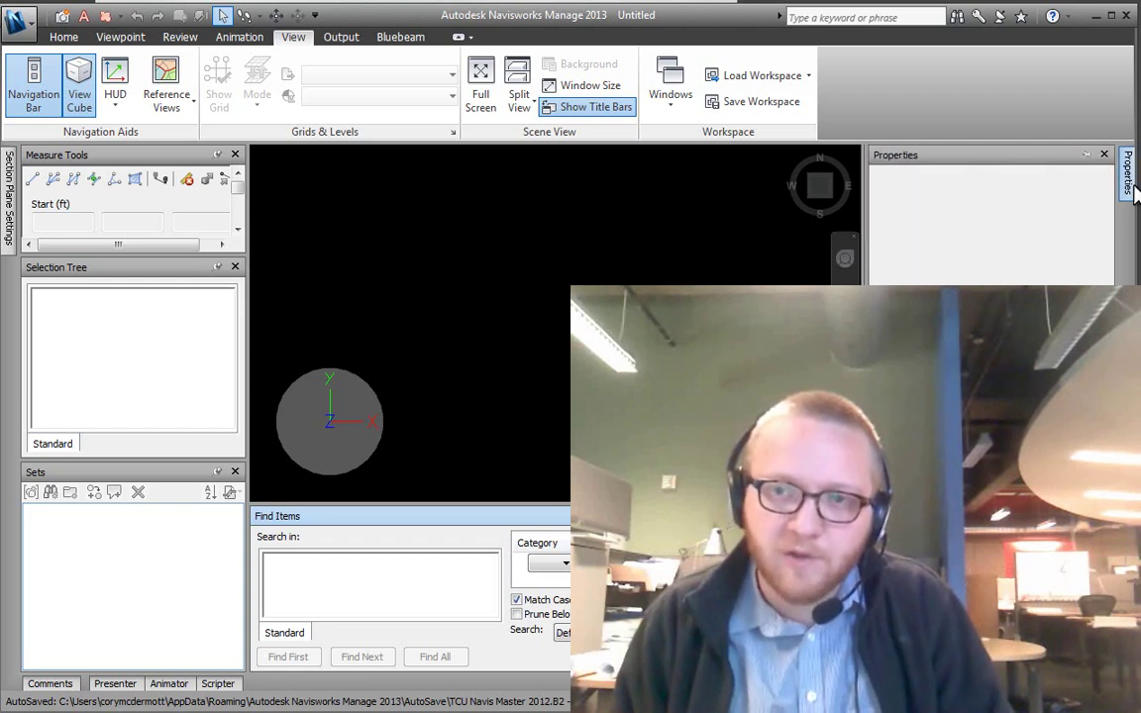
left_click(1087, 157)
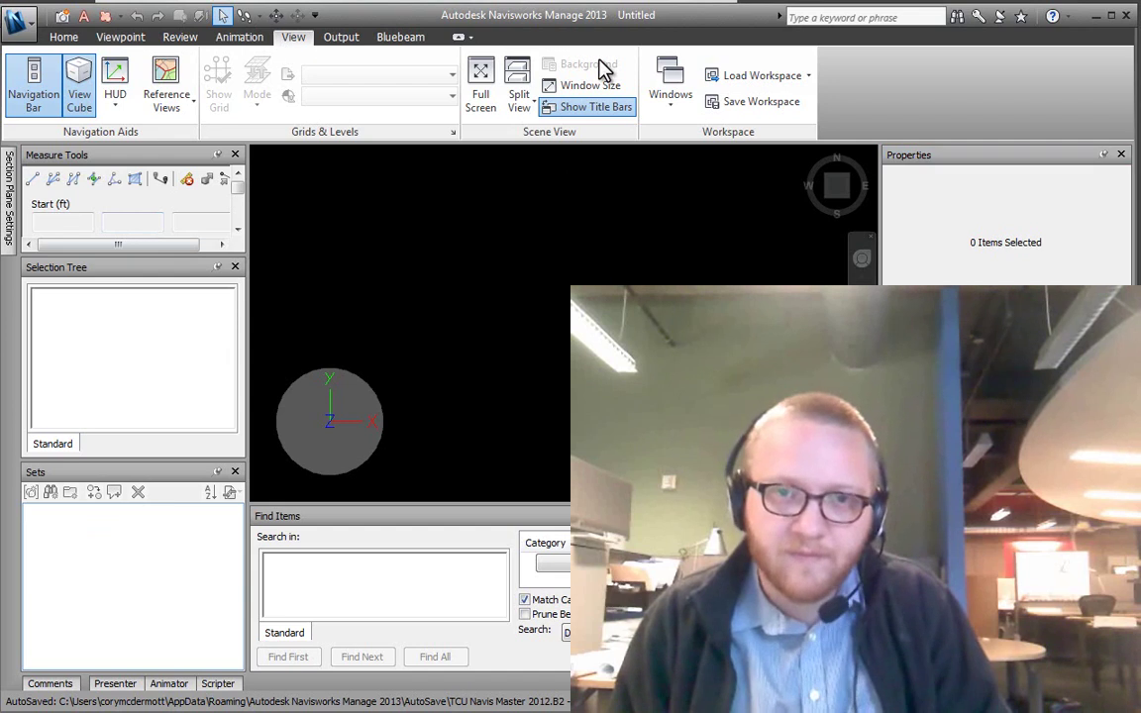
- Open the Clash Detective window and dock it along the left side
left_click(670, 99)
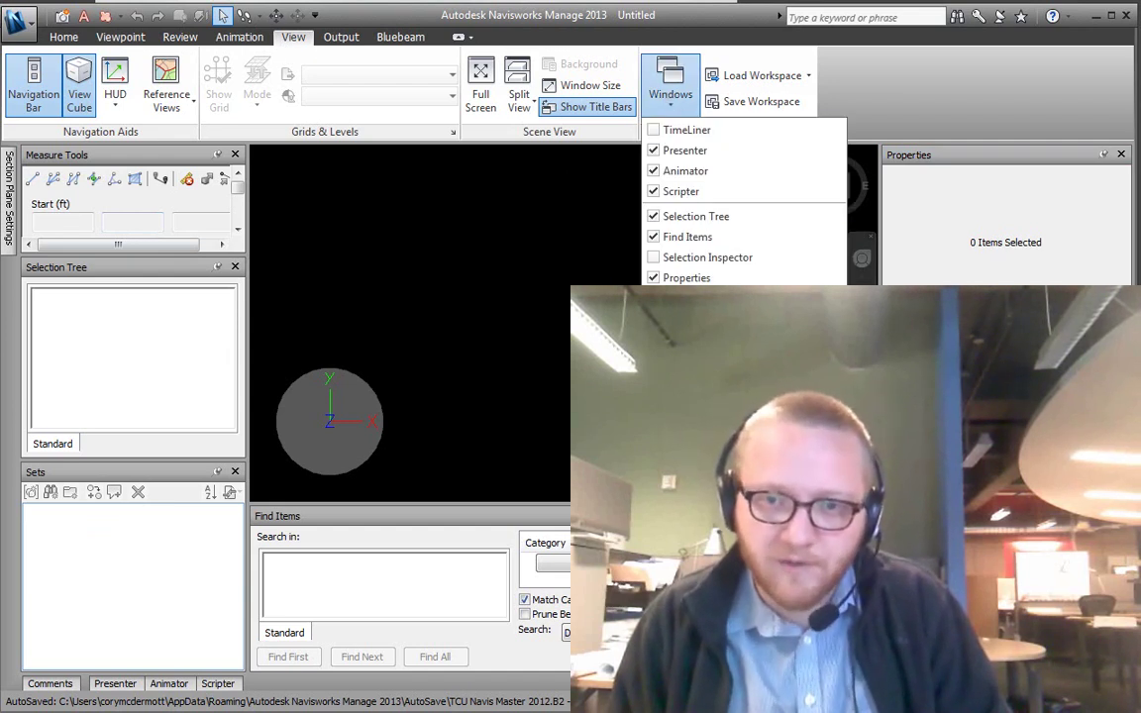
left_click(694, 298)
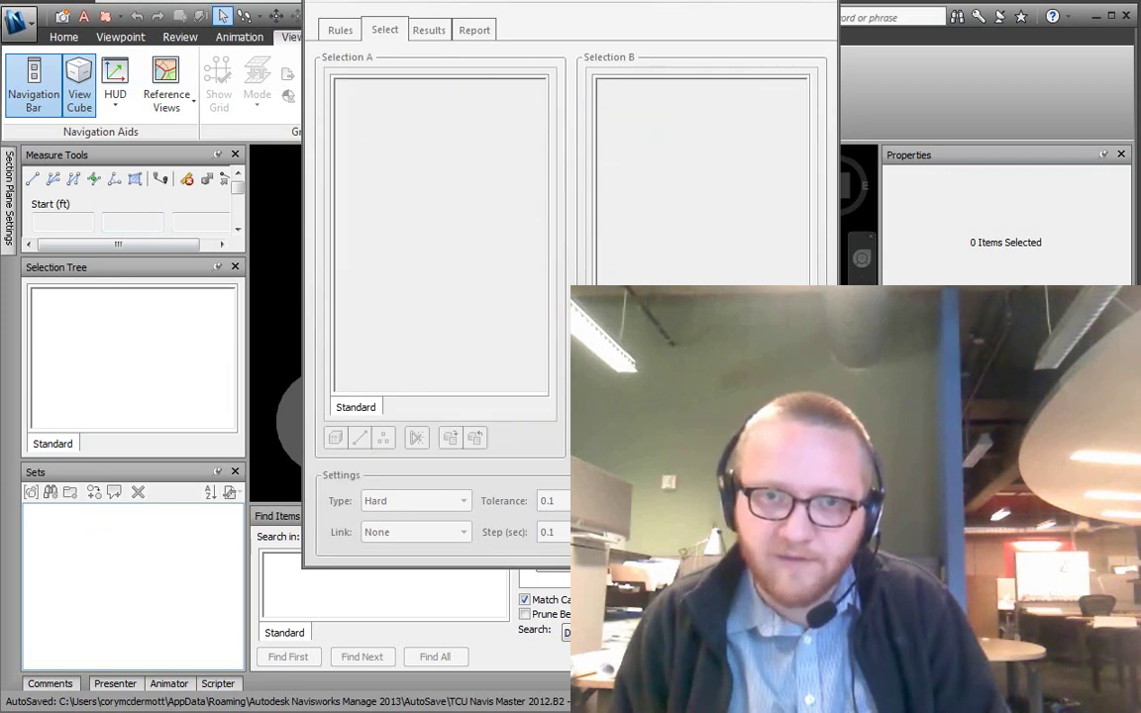
left_click_drag(425, 5, 68, 44)
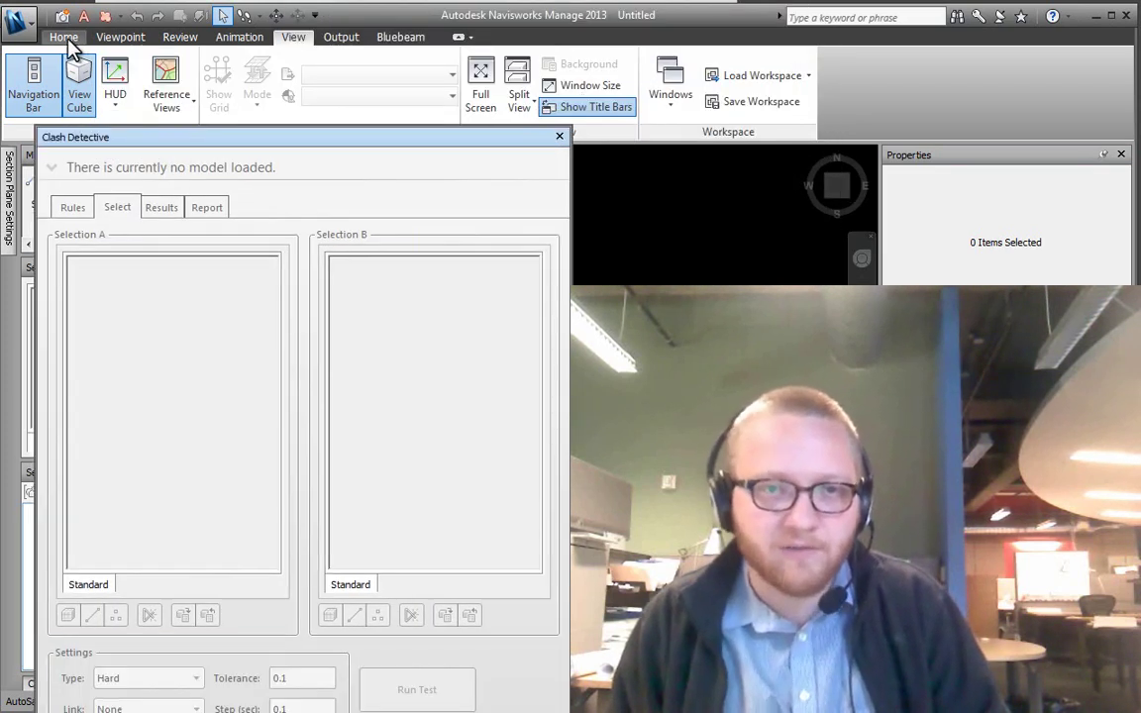
- Switch to the Home tab and toggle the Clash Detective window off and back on
left_click(65, 40)
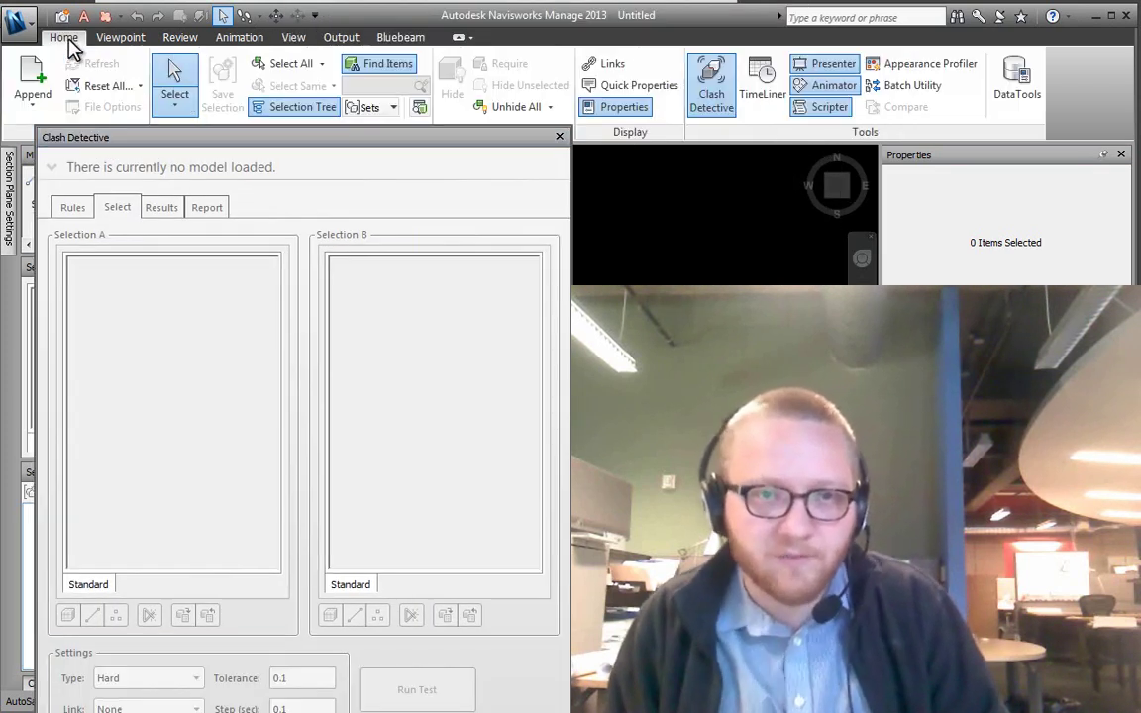
left_click(701, 102)
left_click(701, 102)
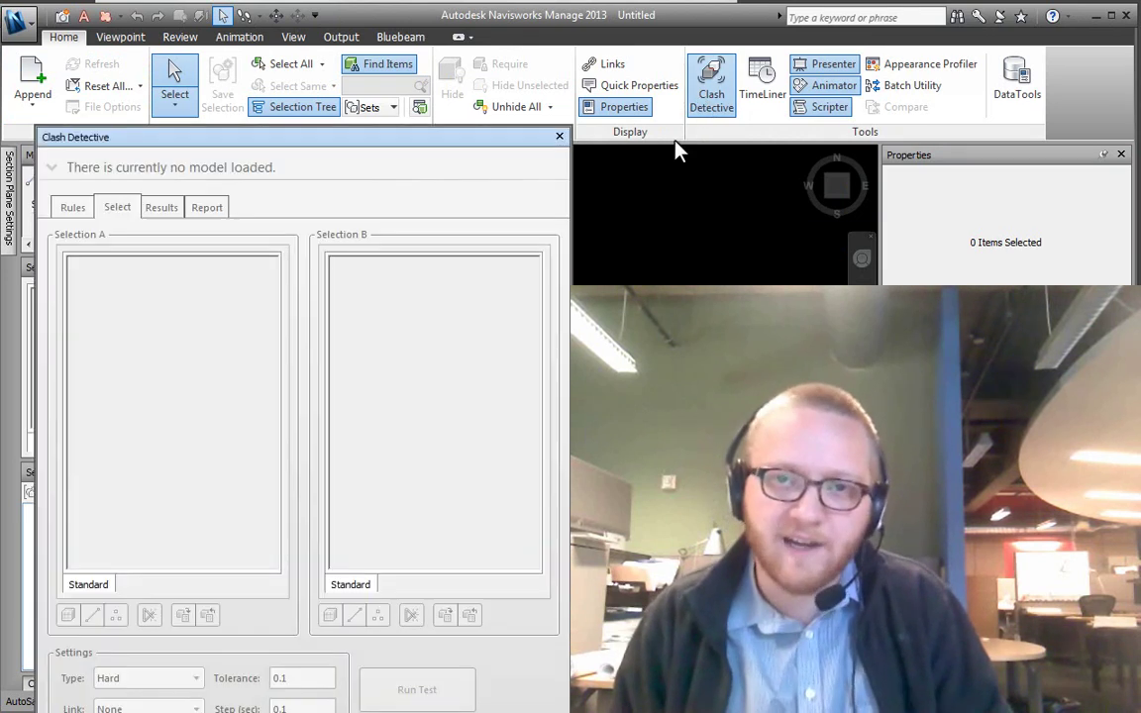